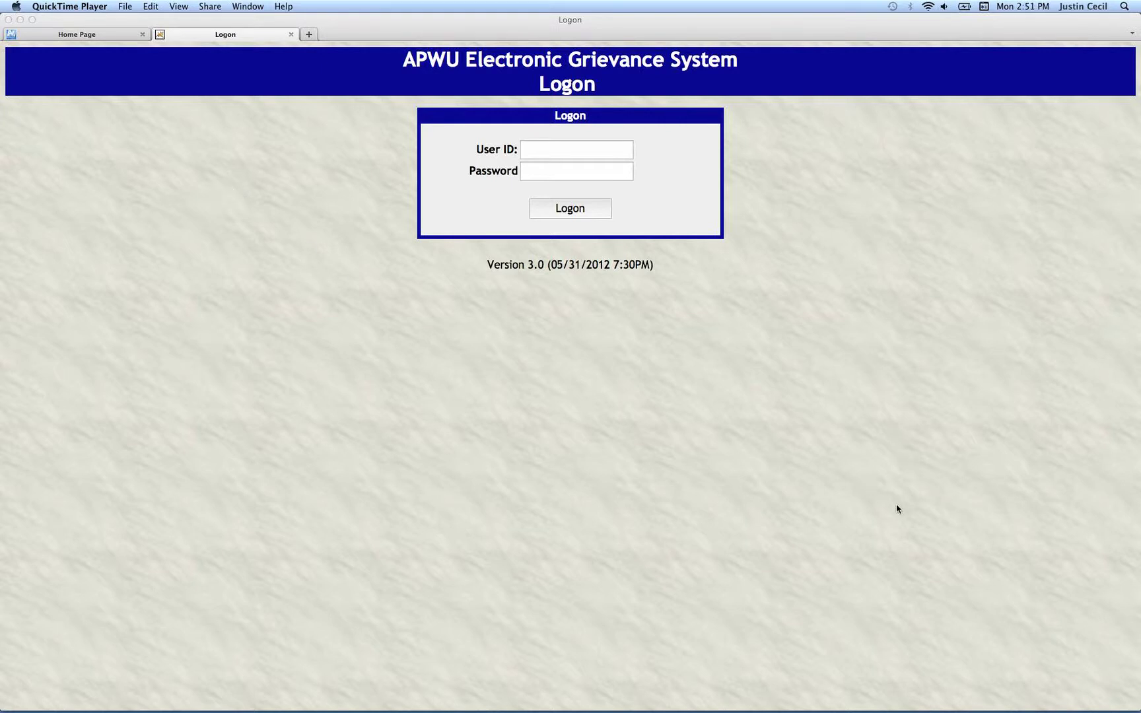
# Look over the pilot confirmation form PDF and the APWU home page, then return to the logon page.
pyautogui.moveTo(982, 699)
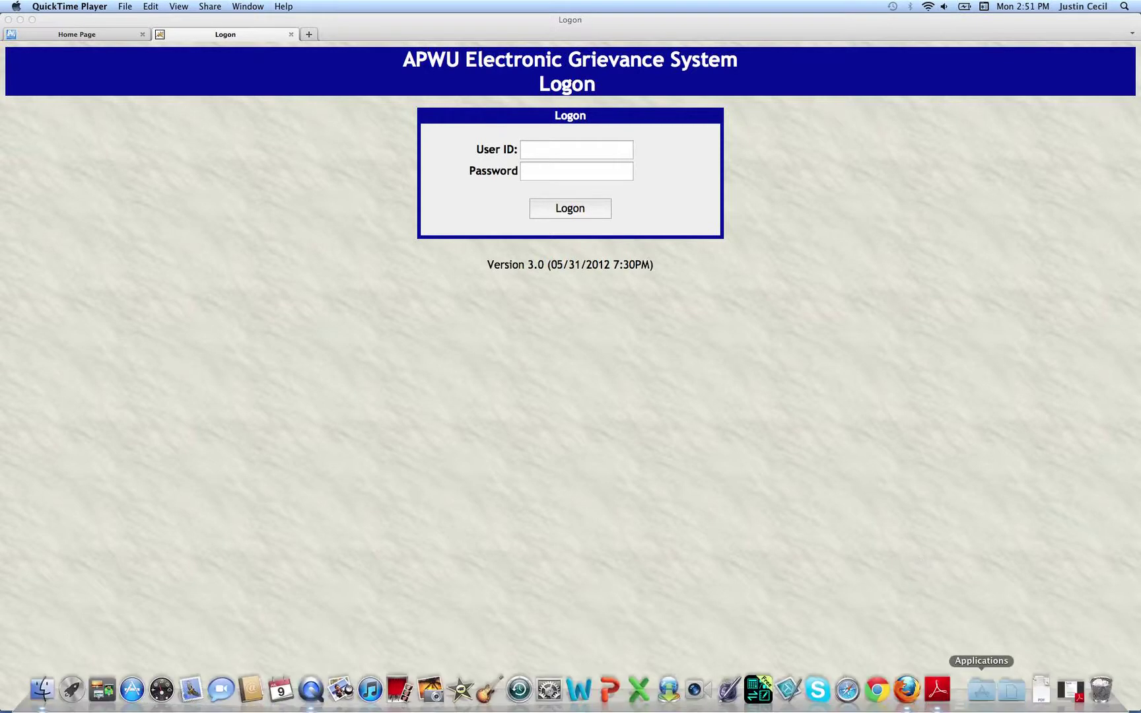
pyautogui.click(1063, 692)
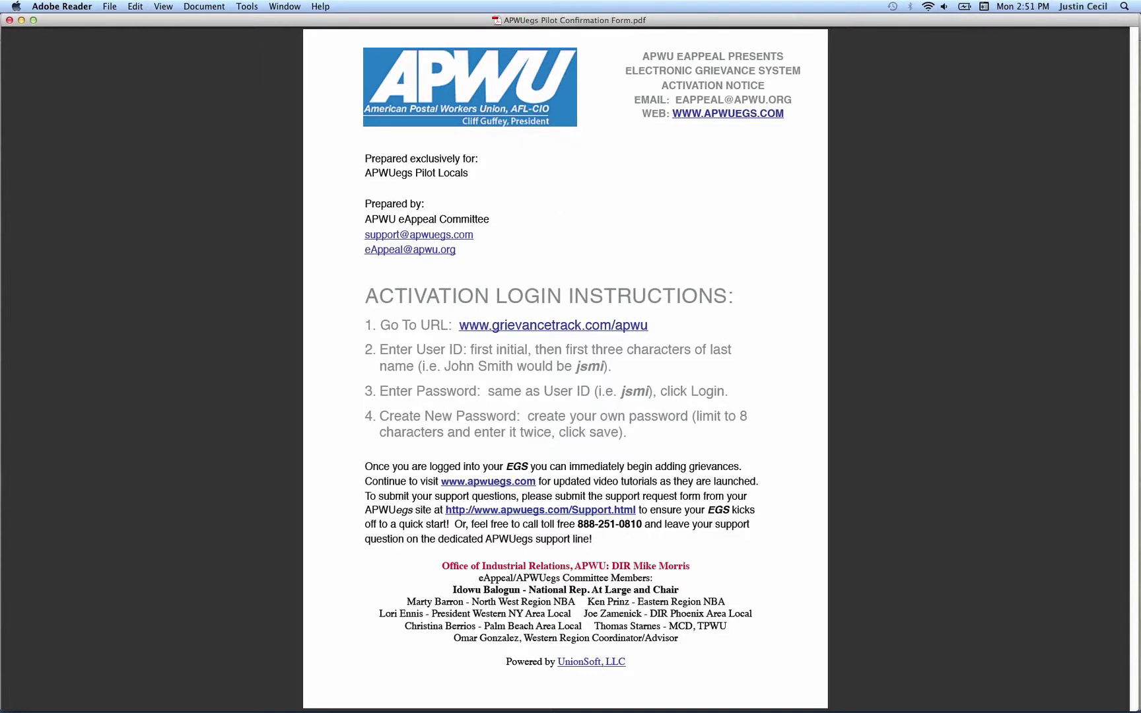
pyautogui.click(20, 21)
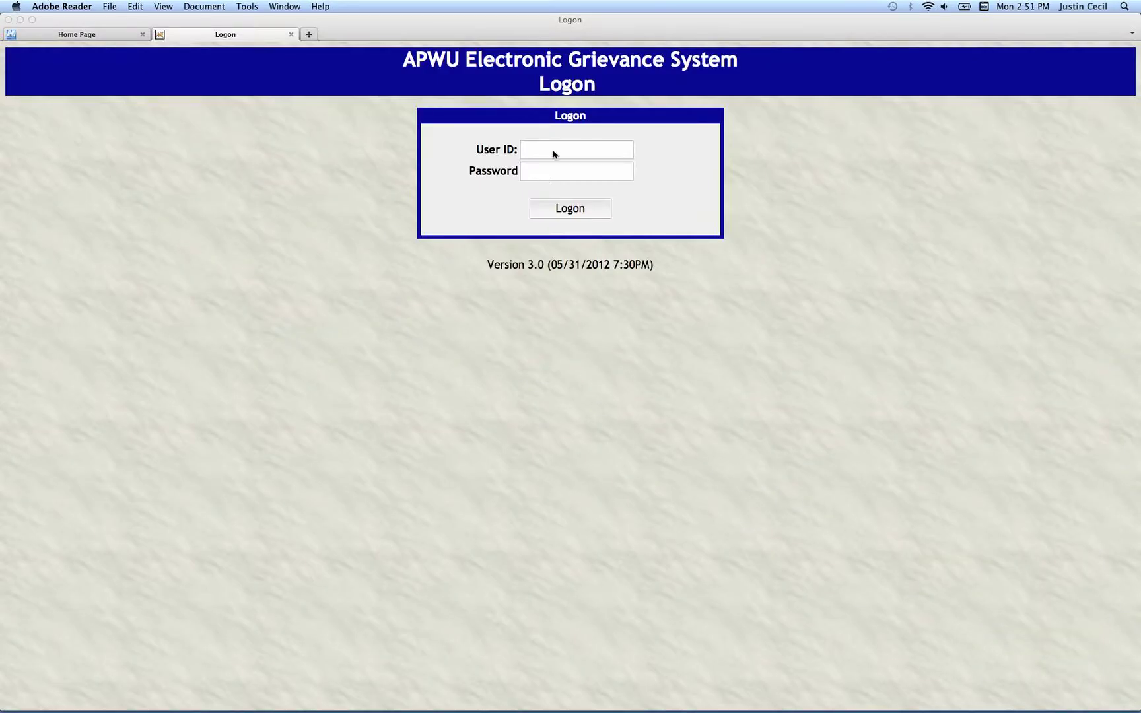
pyautogui.click(529, 148)
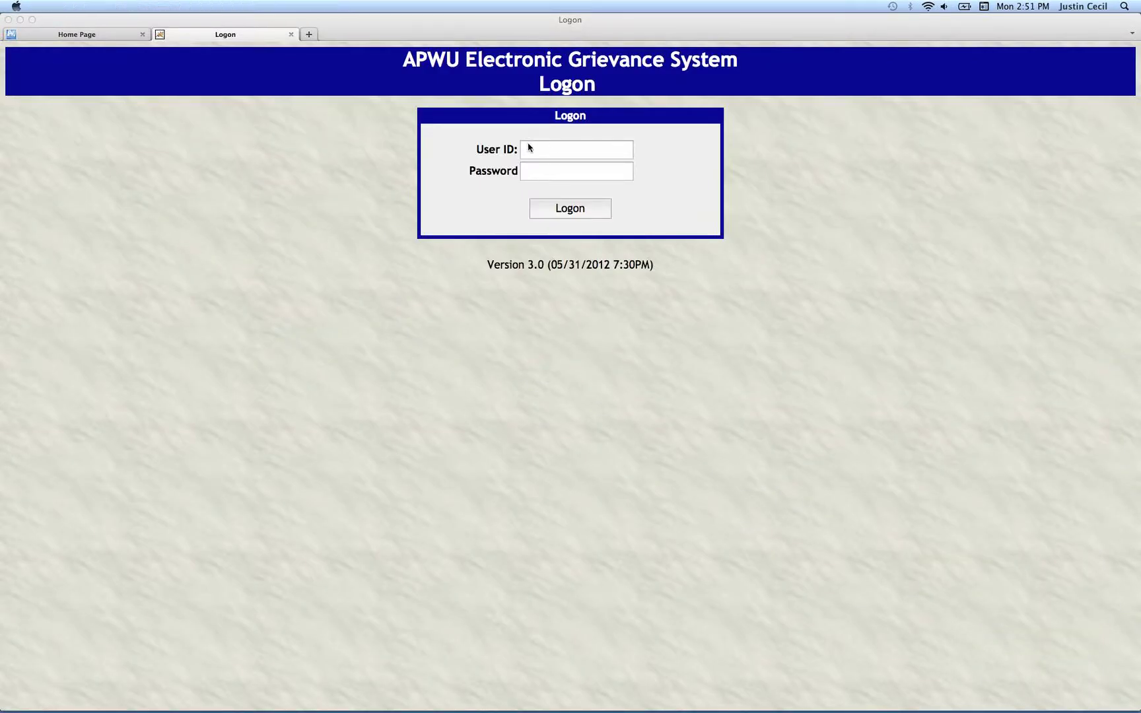
pyautogui.click(529, 148)
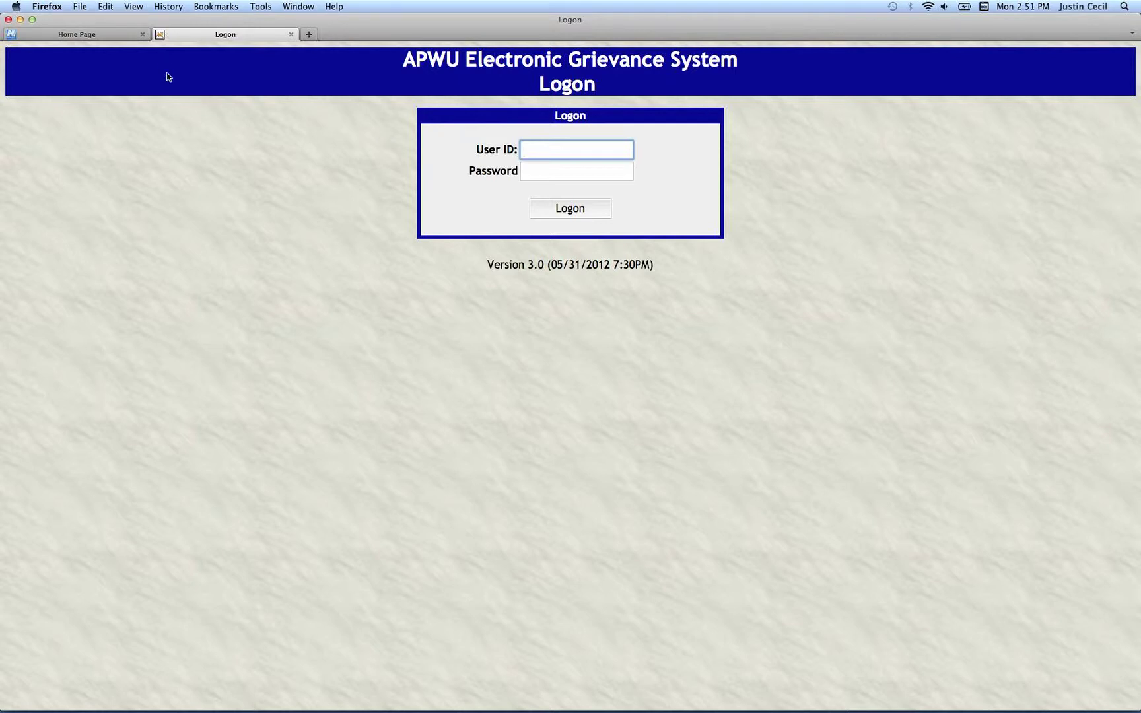
pyautogui.moveTo(588, 710)
pyautogui.click(93, 36)
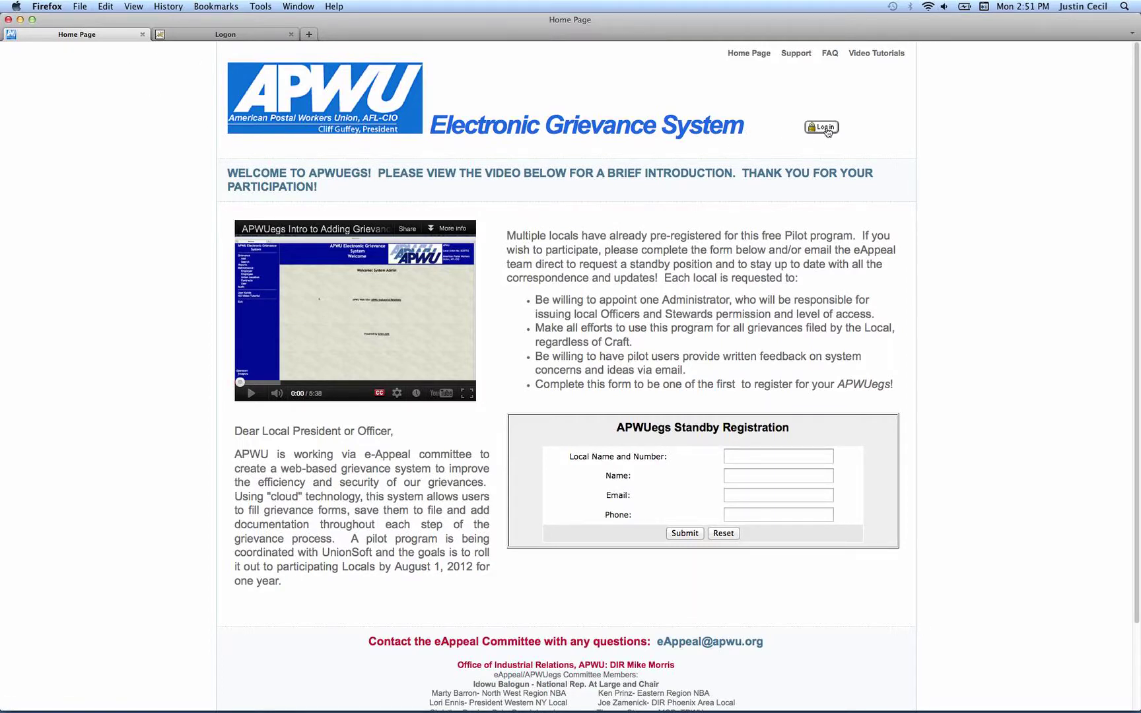
pyautogui.click(235, 35)
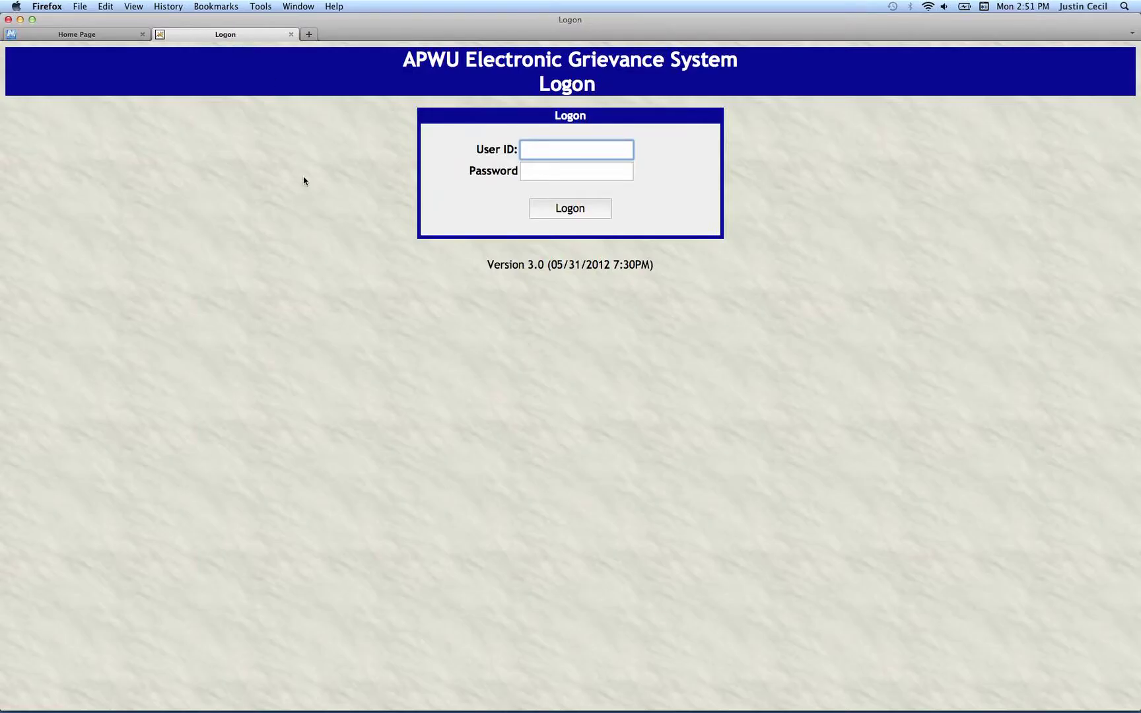
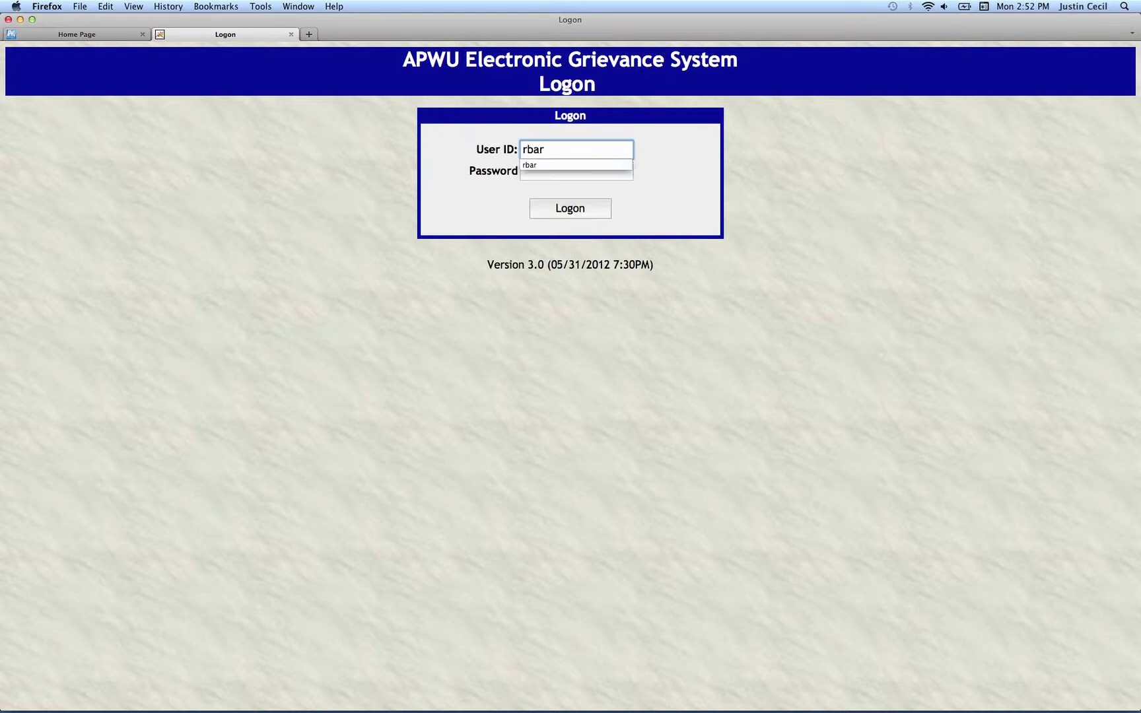
# Enter the account's user ID and password on the logon form.
pyautogui.click(576, 171)
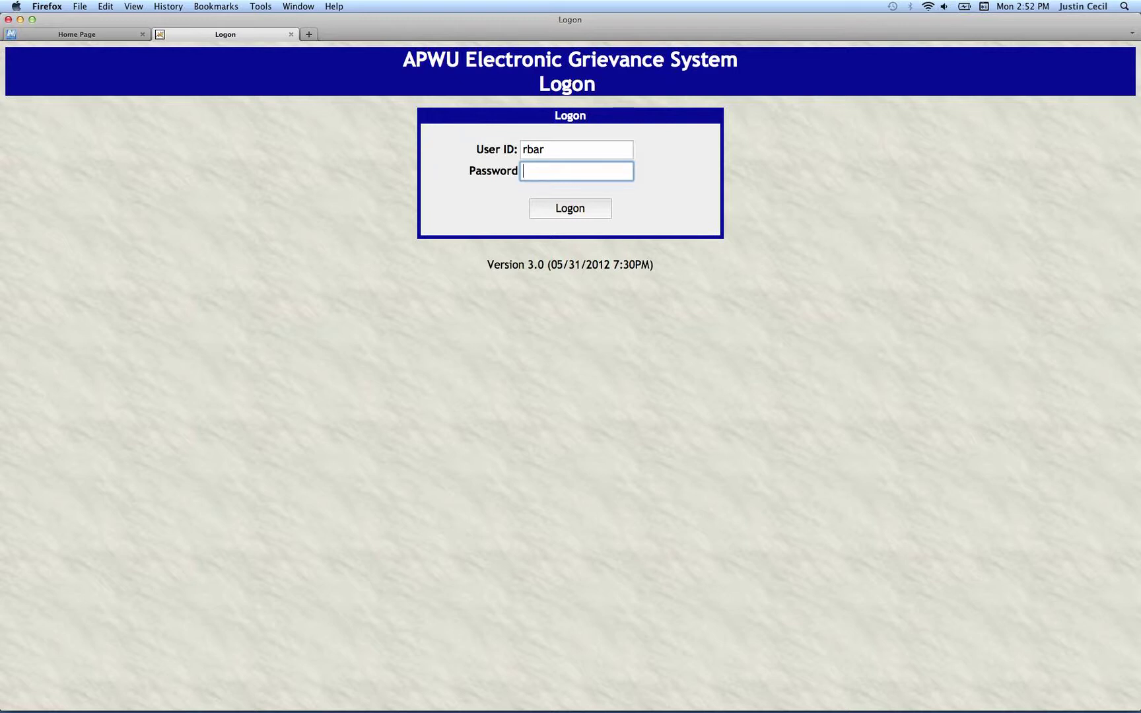
# Log on, then enter a new password twice and save it.
pyautogui.click(584, 208)
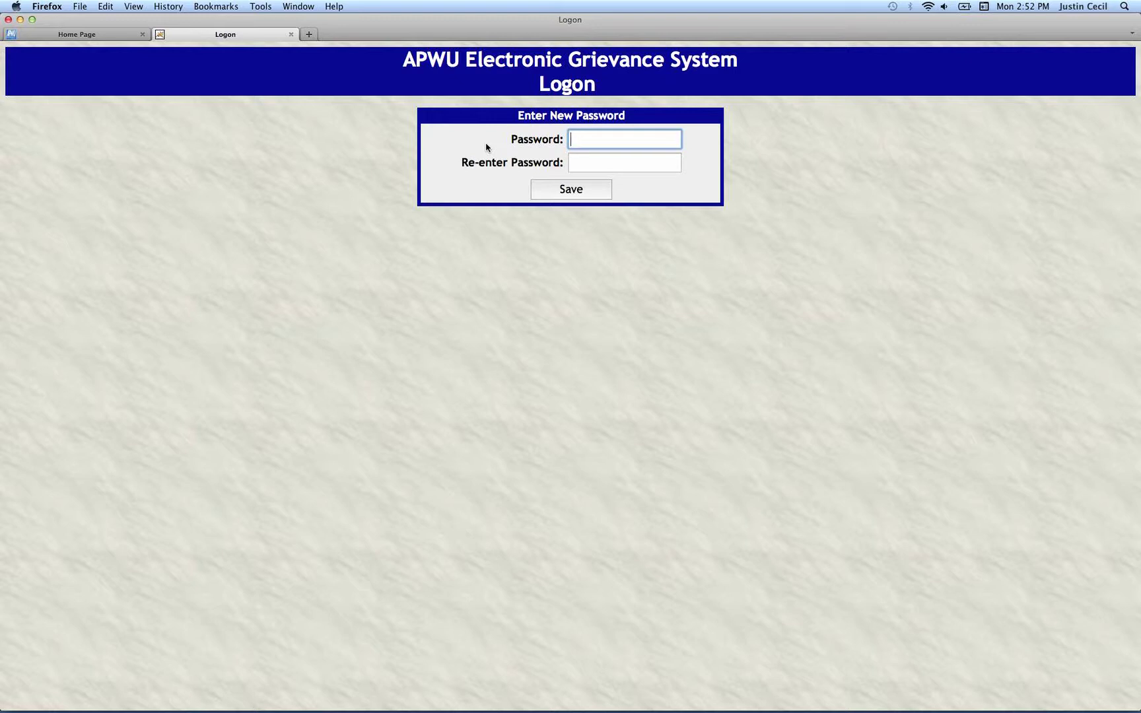
pyautogui.write('******')
pyautogui.press('Tab')
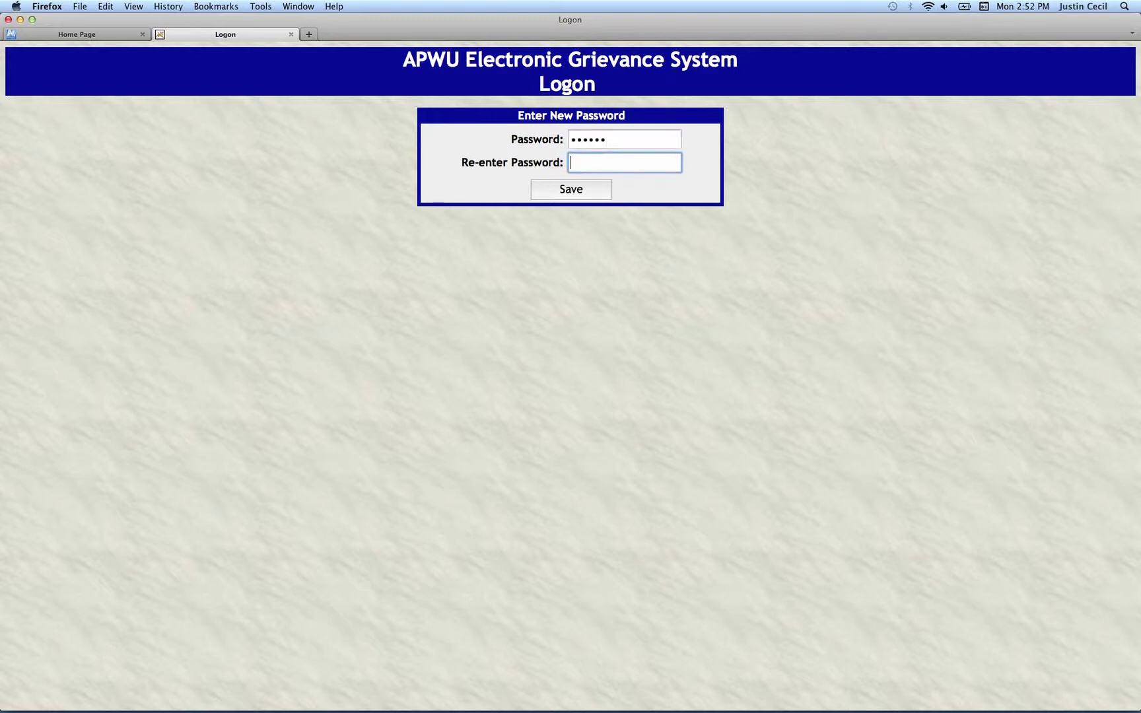
pyautogui.write('******')
pyautogui.click(572, 191)
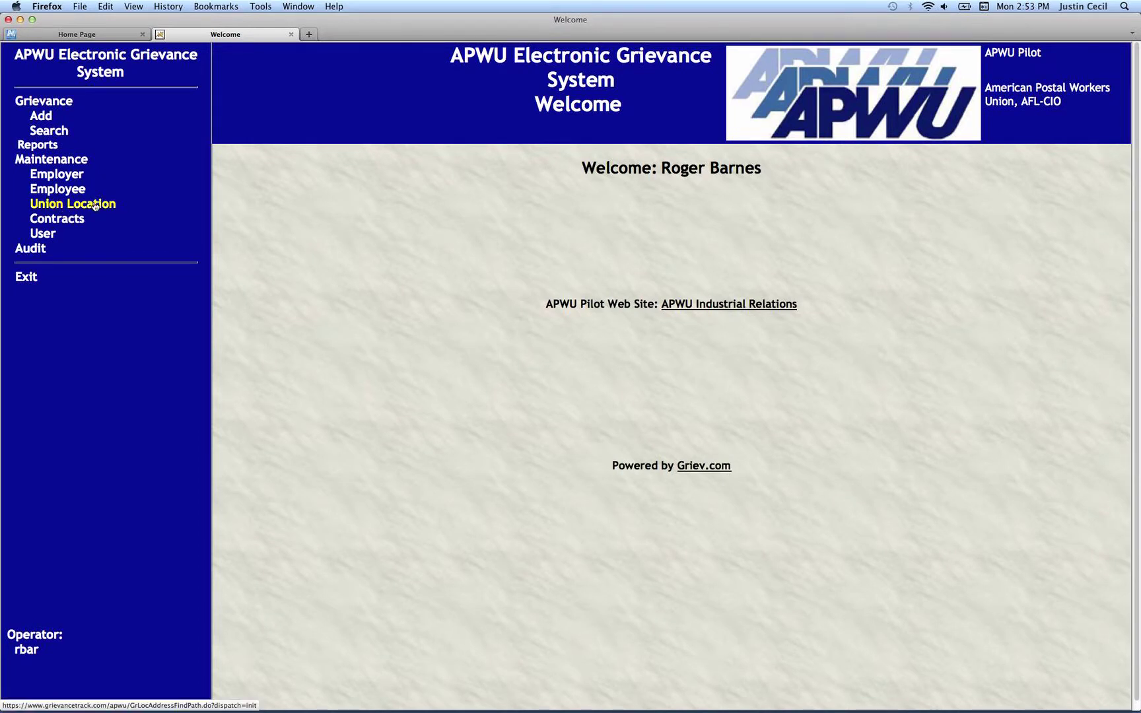
# Open the Union Location search and start a new location with Location ID 1.
pyautogui.click(96, 206)
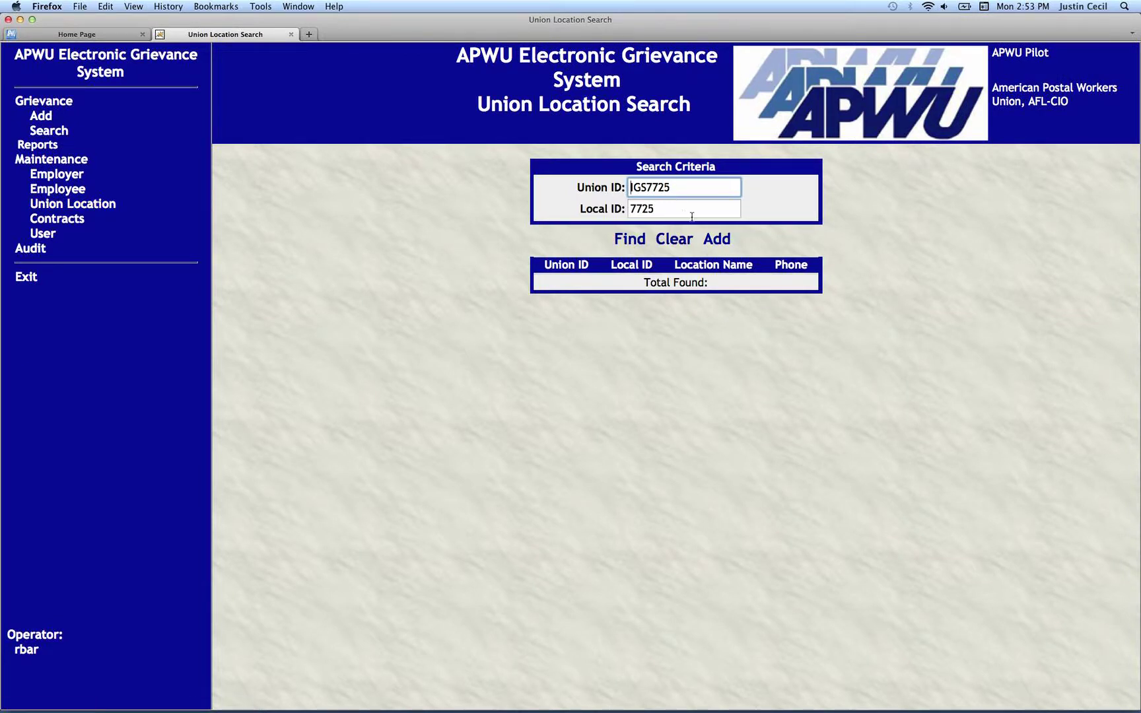
pyautogui.click(723, 243)
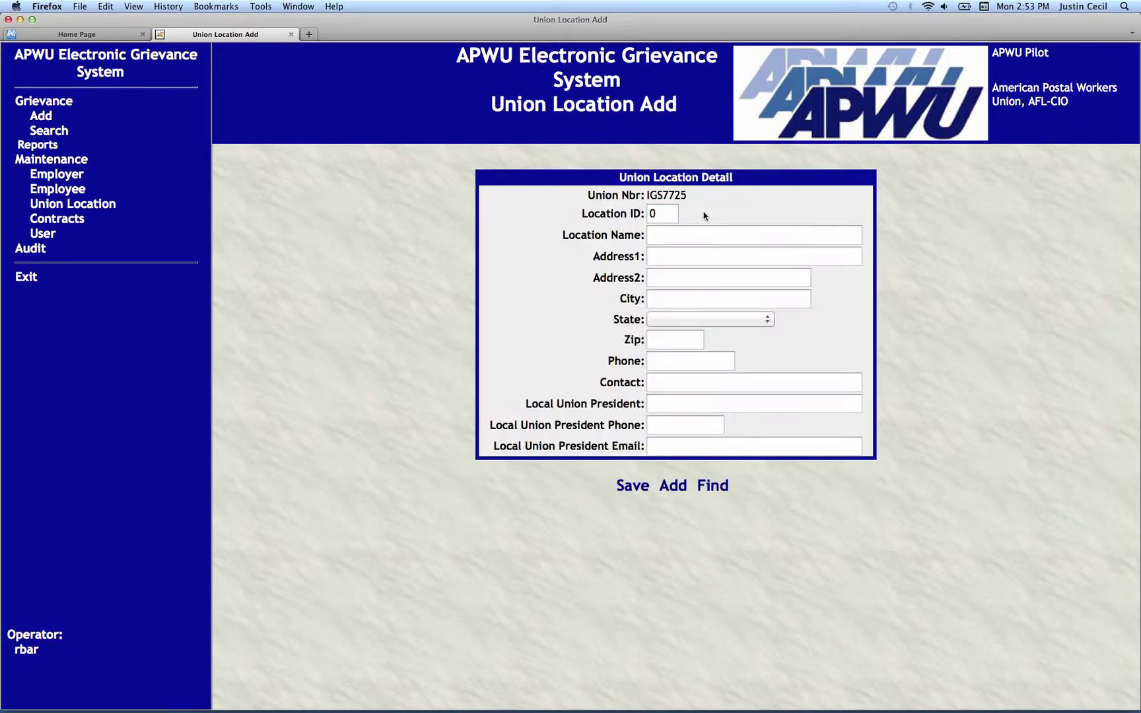
pyautogui.click(636, 211)
pyautogui.write('1')
pyautogui.click(715, 235)
pyautogui.click(715, 235)
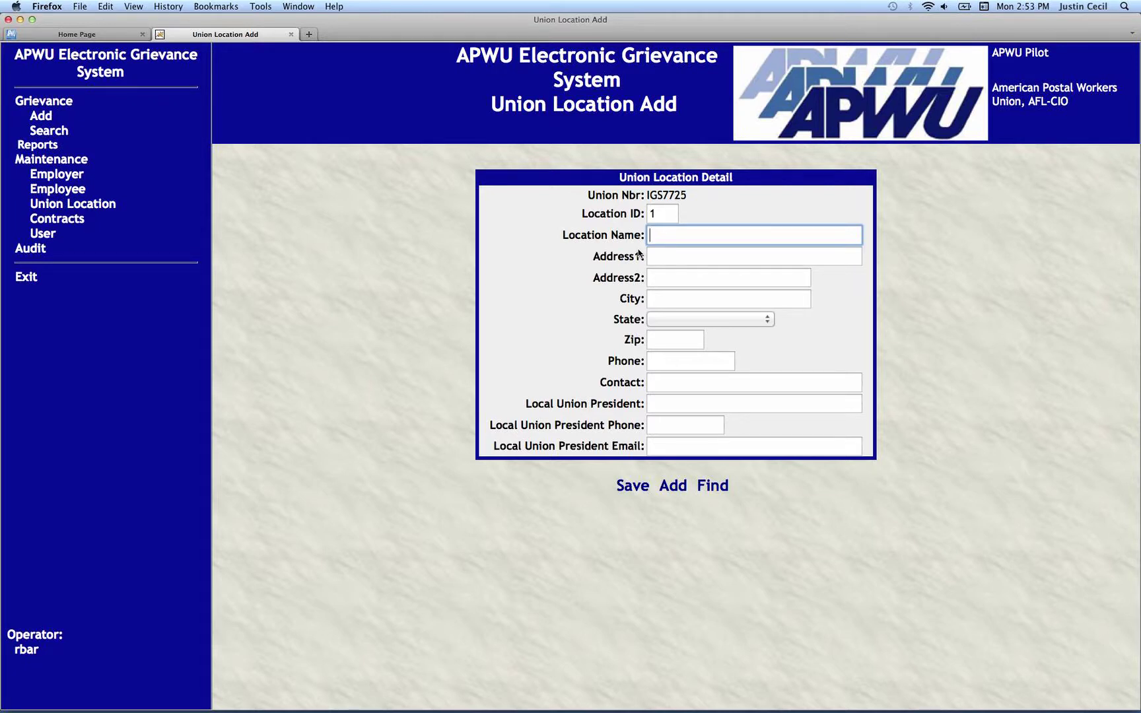
# Name the location 'Local Union 1725', move through the contact fields, then return to union location search.
pyautogui.write('Local Union 1725')
pyautogui.press('Tab')
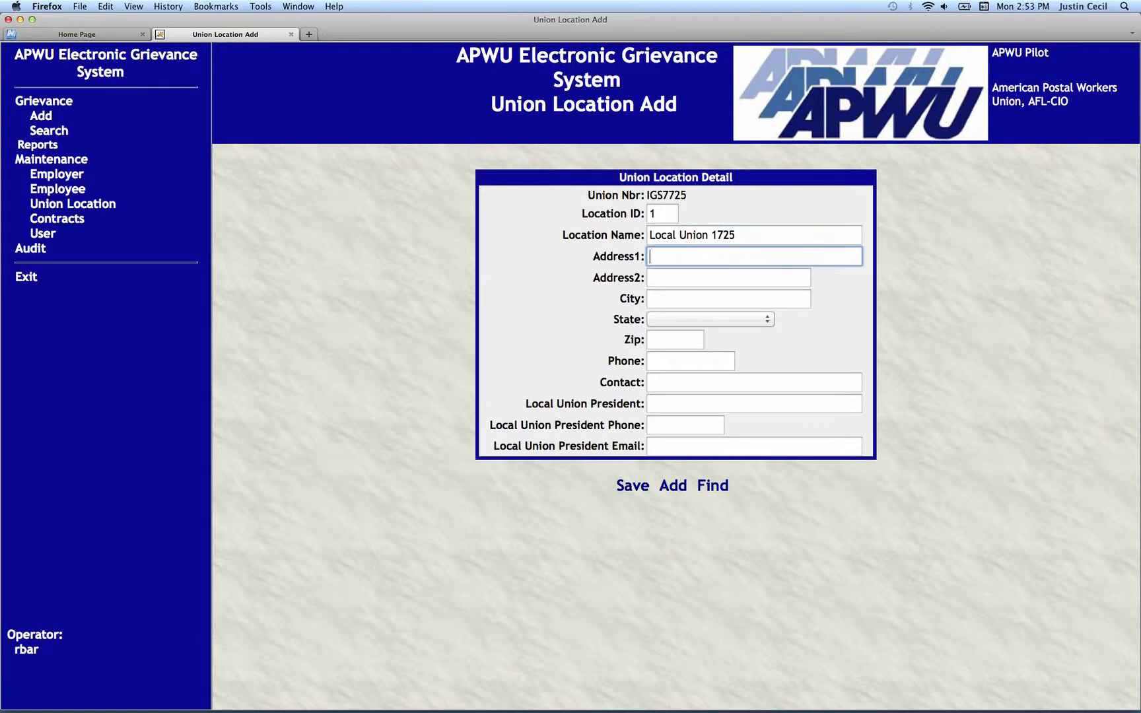
pyautogui.press('Tab')
pyautogui.press('Tab')
pyautogui.press('Tab')
pyautogui.press('Tab')
pyautogui.press('Tab')
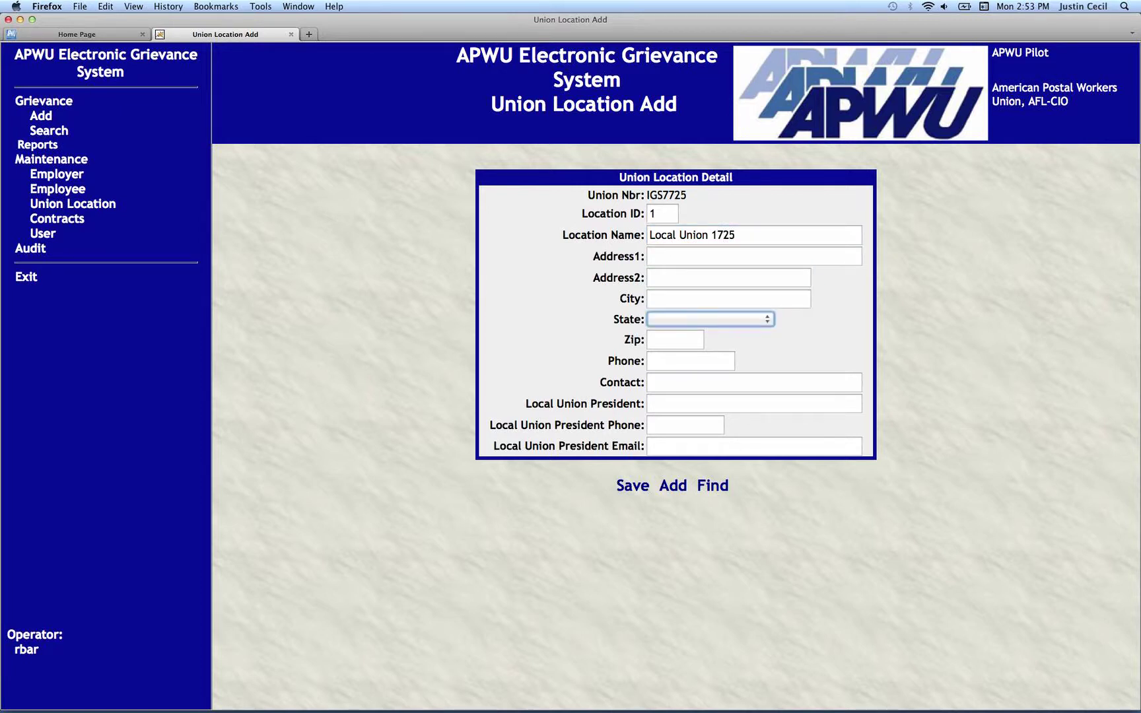
pyautogui.press('Tab')
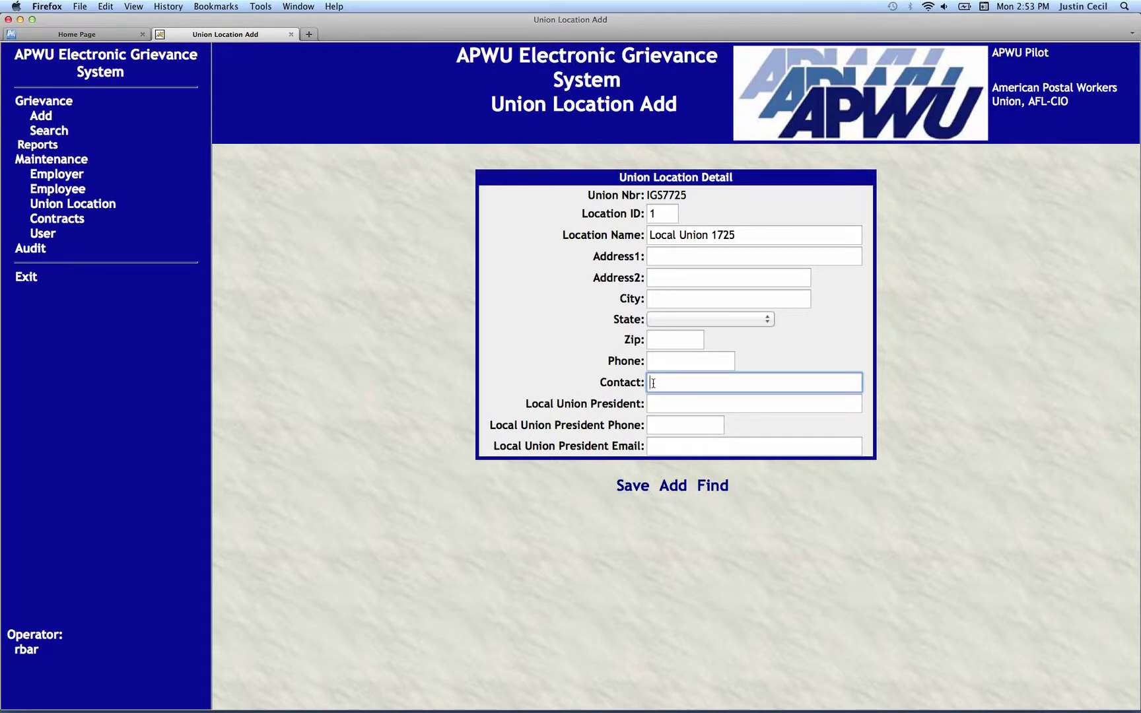
pyautogui.click(662, 407)
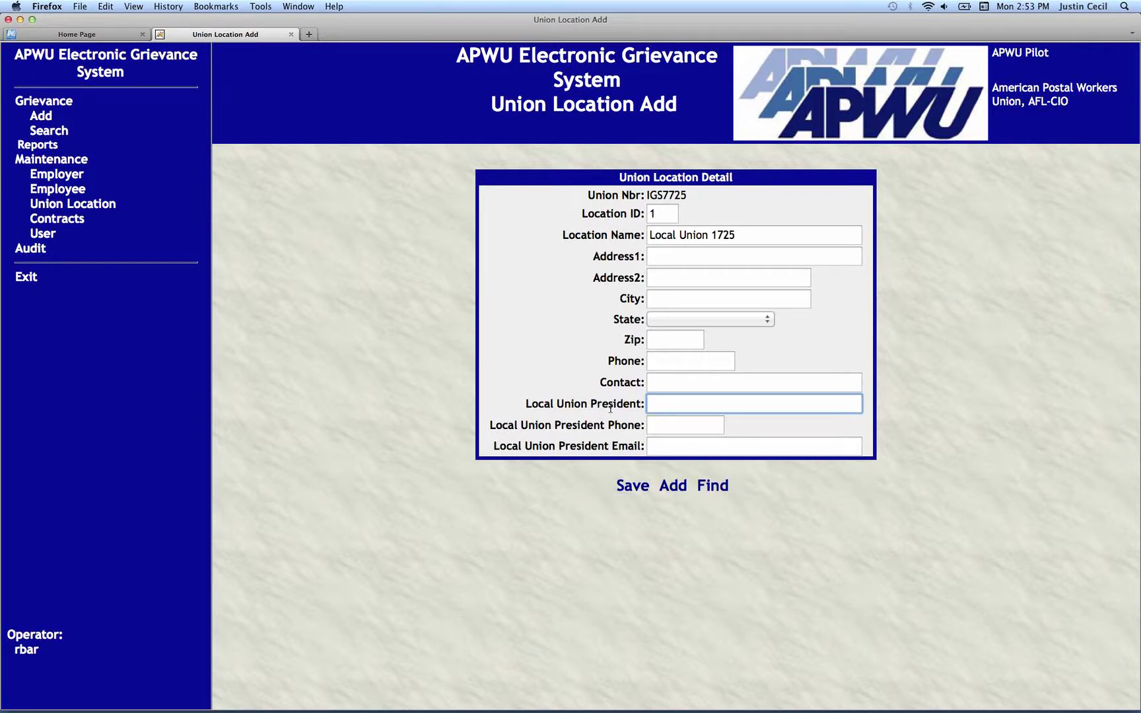
pyautogui.click(653, 425)
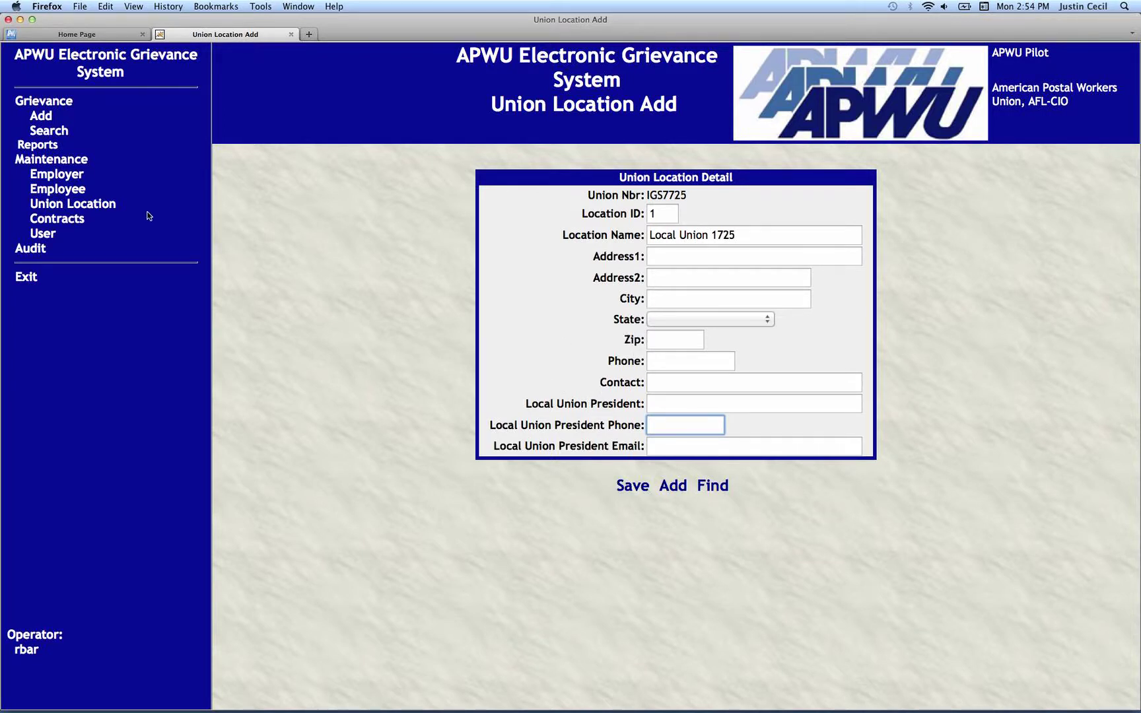
pyautogui.click(118, 207)
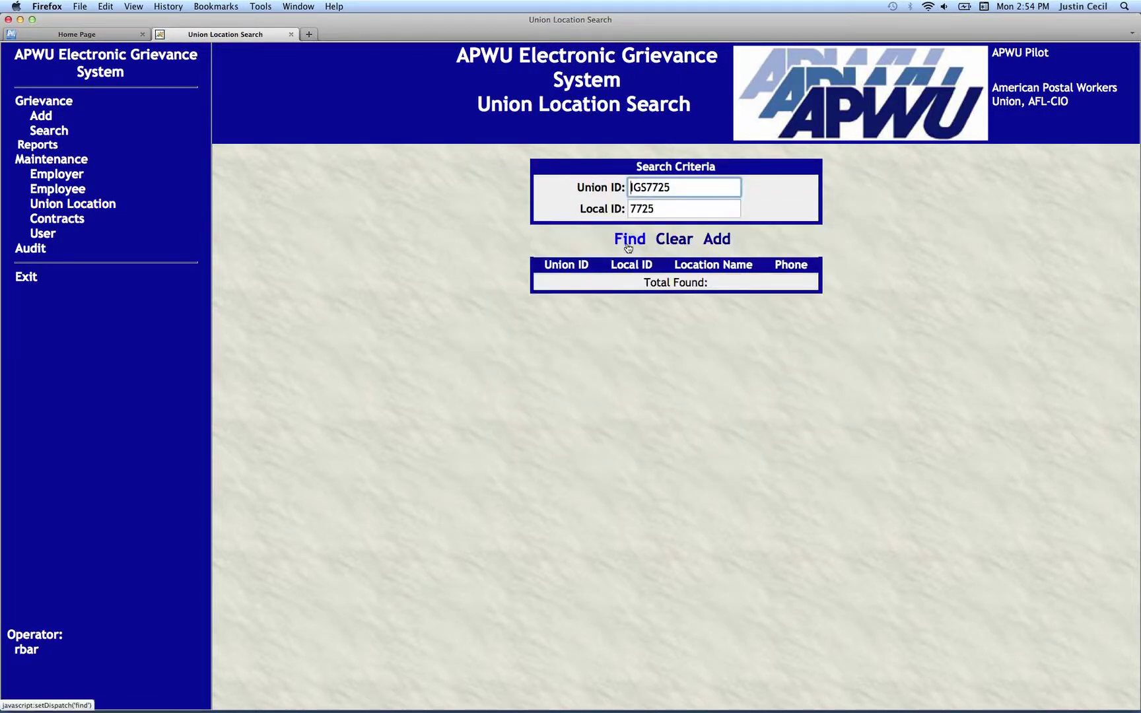
# Find union IGS7725 and open its Union Location Detail record.
pyautogui.click(628, 246)
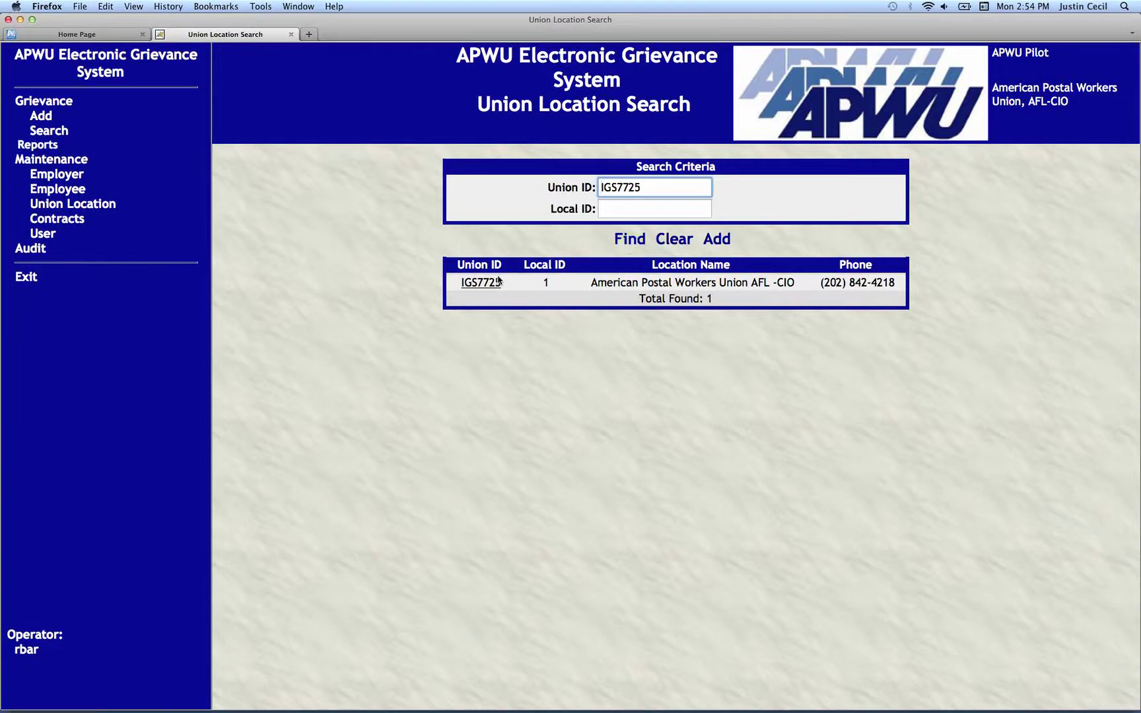
pyautogui.click(482, 282)
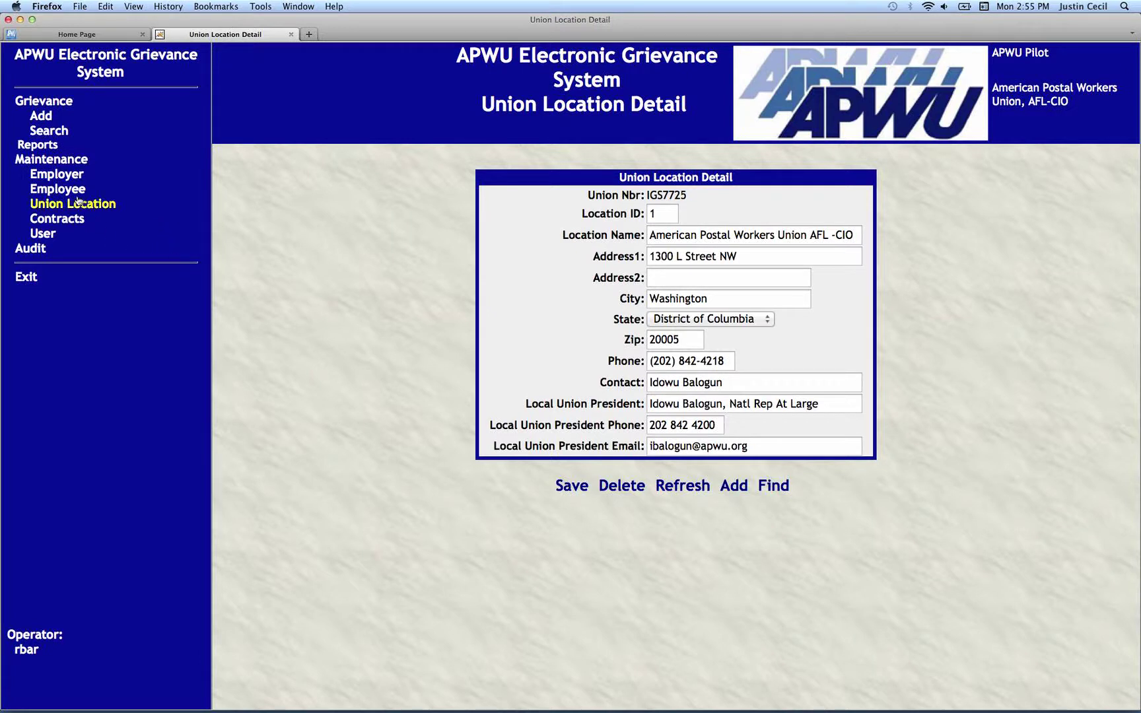
# Go to User search under Maintenance and start adding a new user.
pyautogui.click(44, 234)
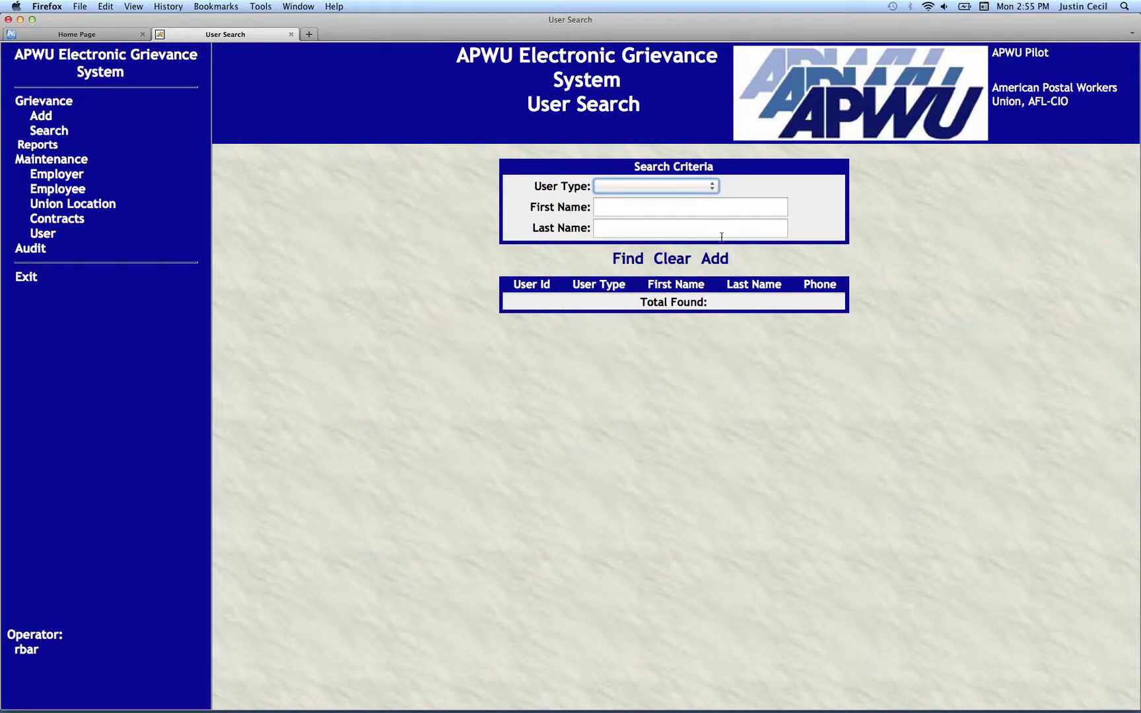
pyautogui.click(719, 264)
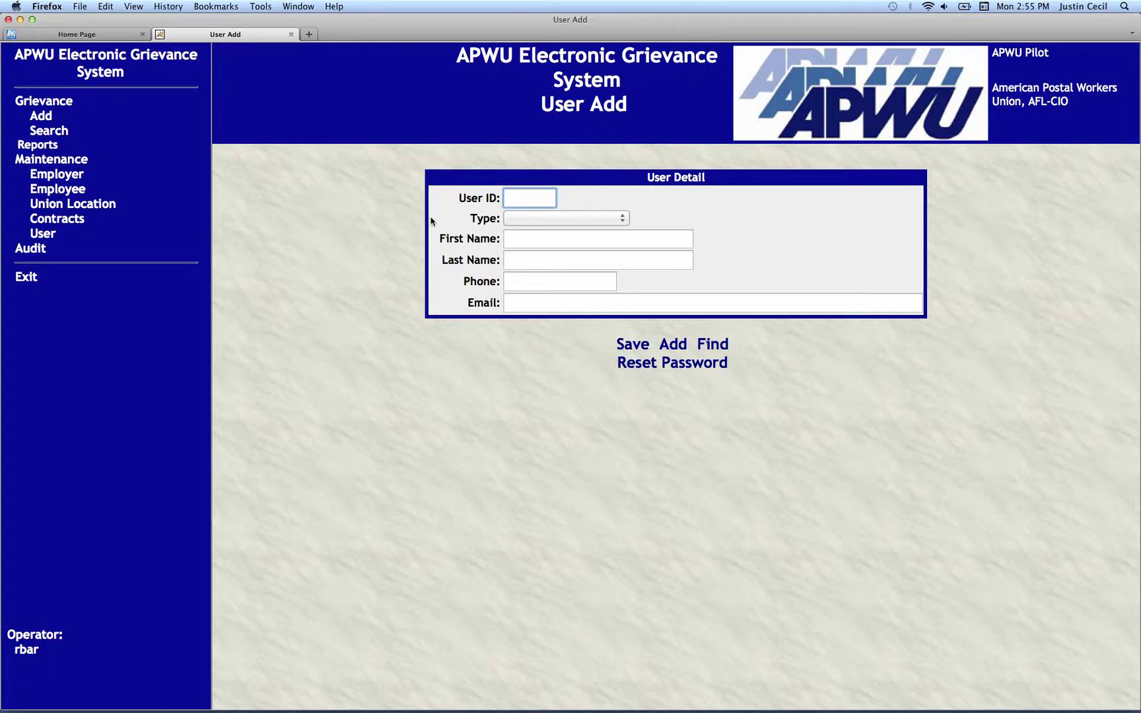
# Enter the new user's ID, set Type to Steward, and fill in the person's first and last names.
pyautogui.write('j')
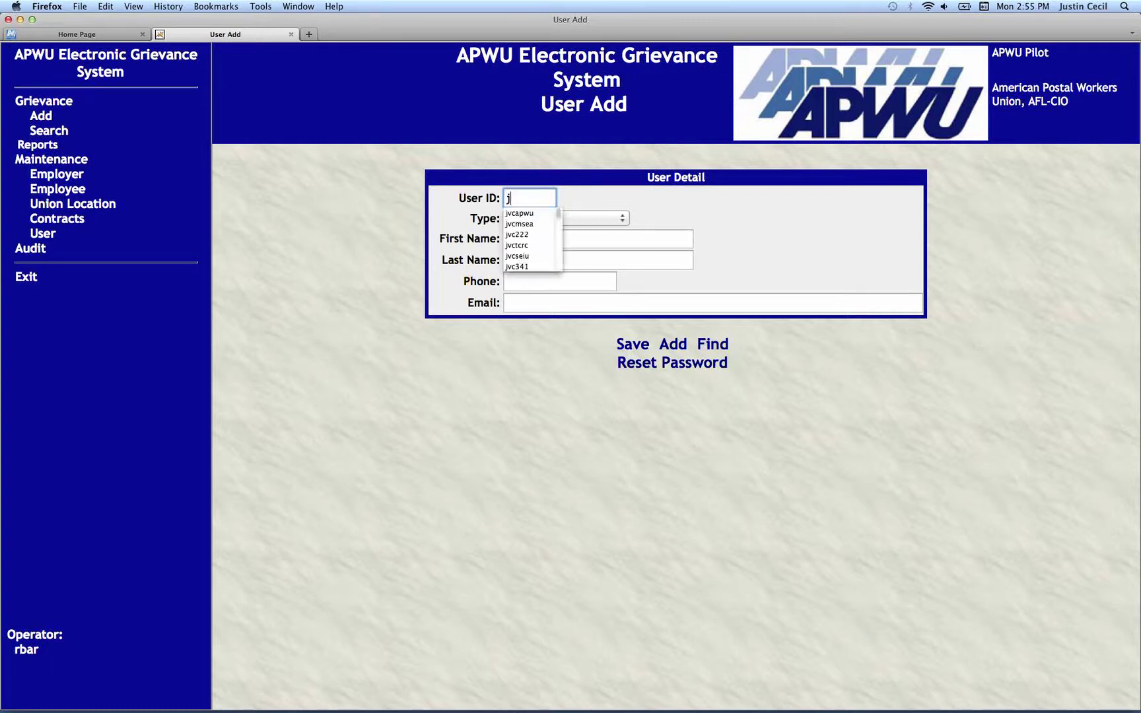
pyautogui.write('r')
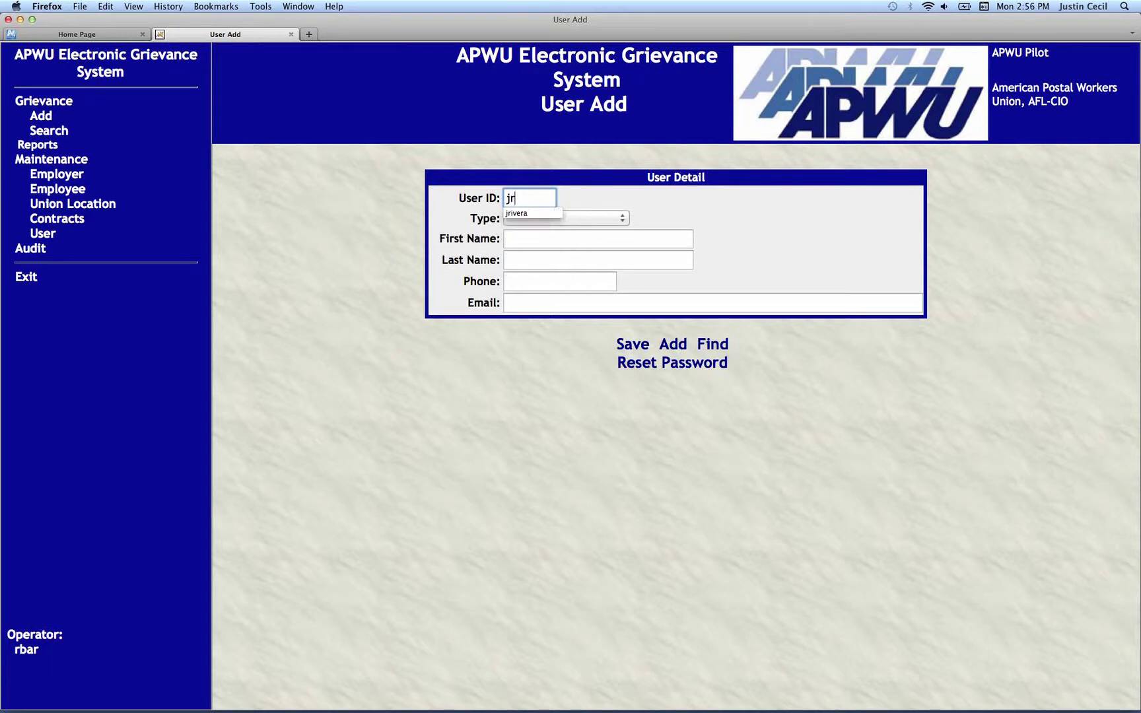
pyautogui.write('1725')
pyautogui.press('Tab')
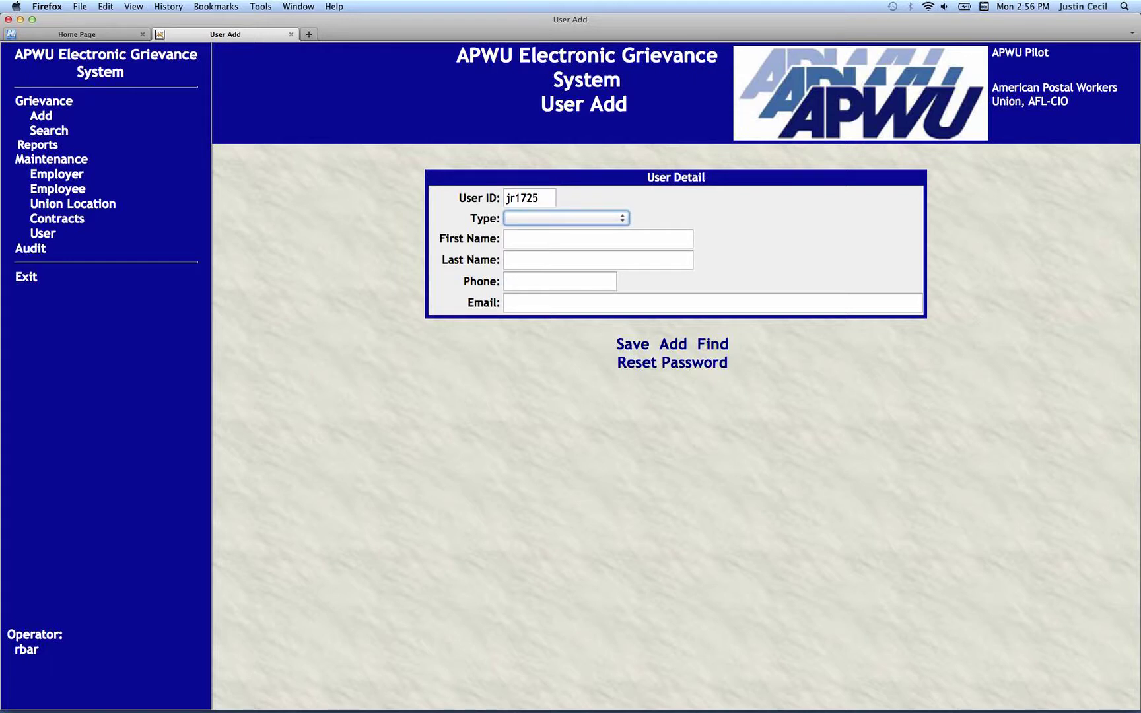
pyautogui.click(621, 220)
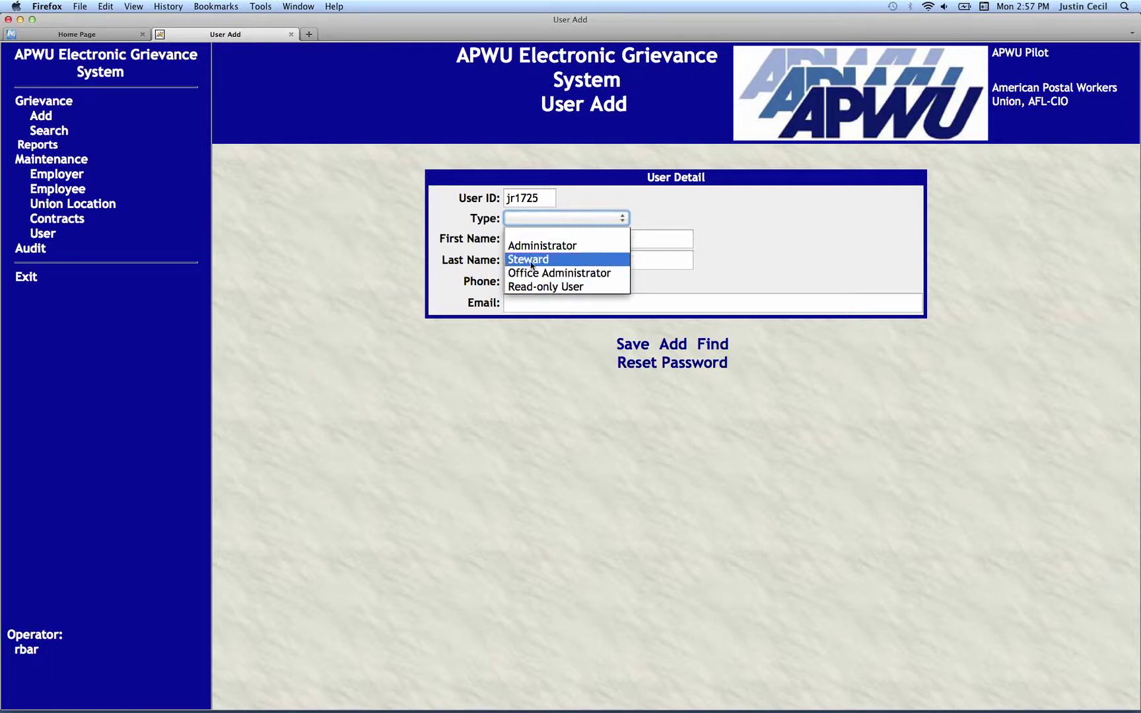
pyautogui.click(532, 260)
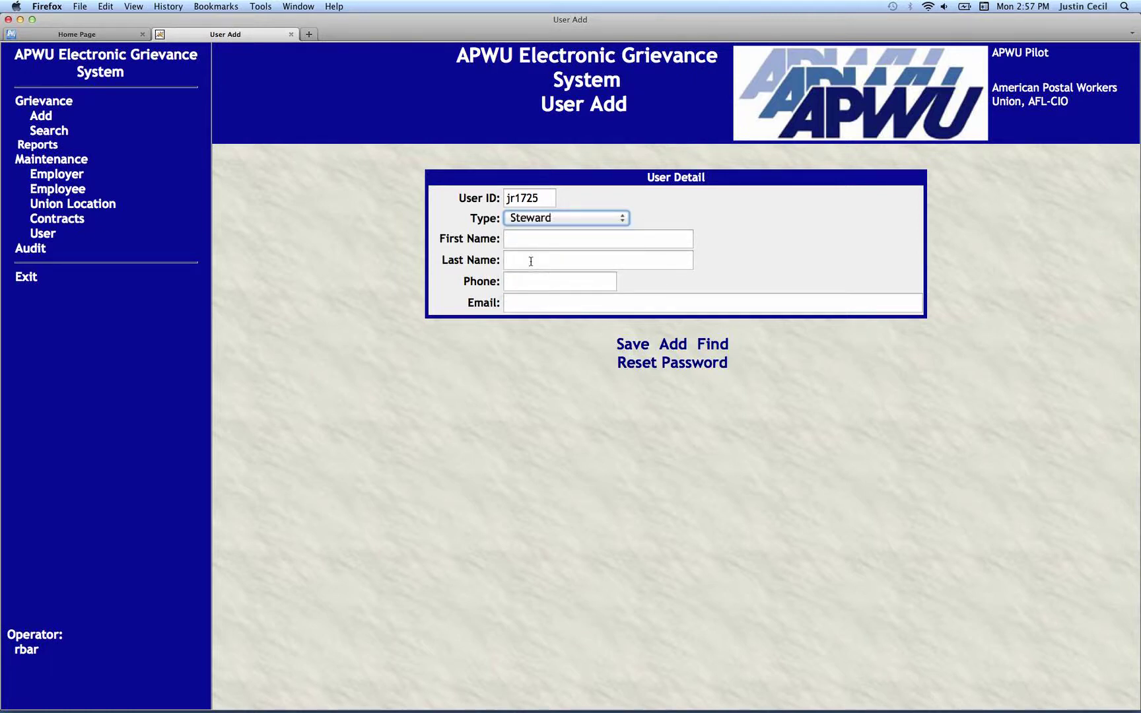
pyautogui.click(523, 239)
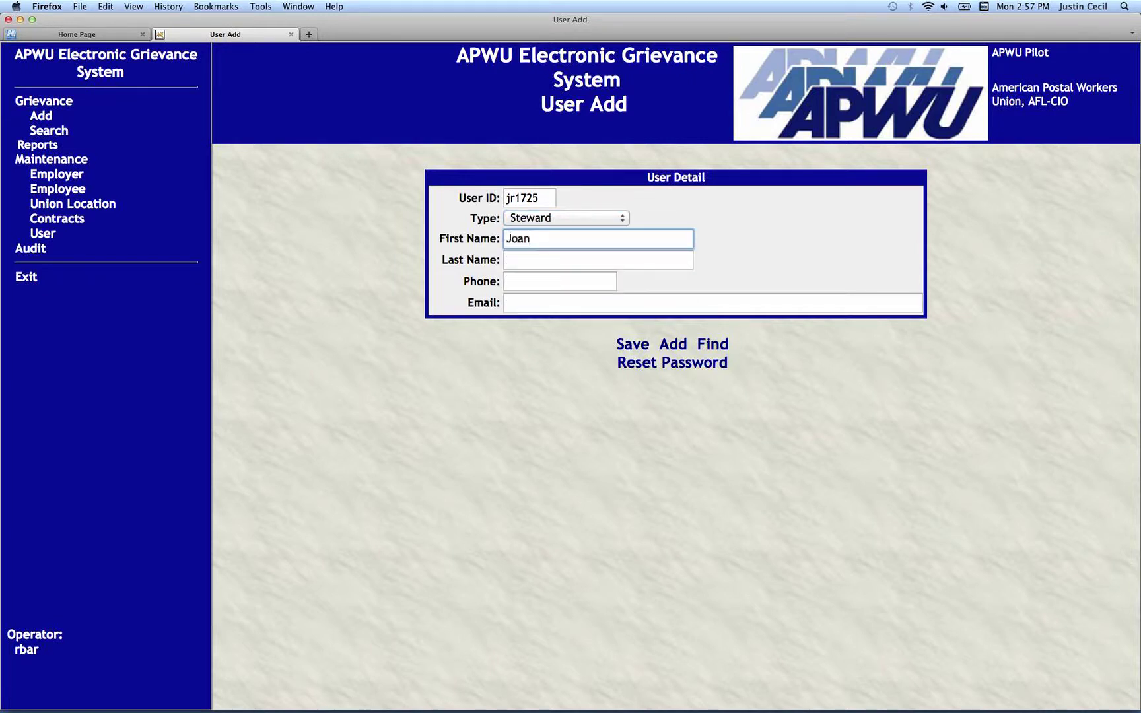
pyautogui.press('Tab')
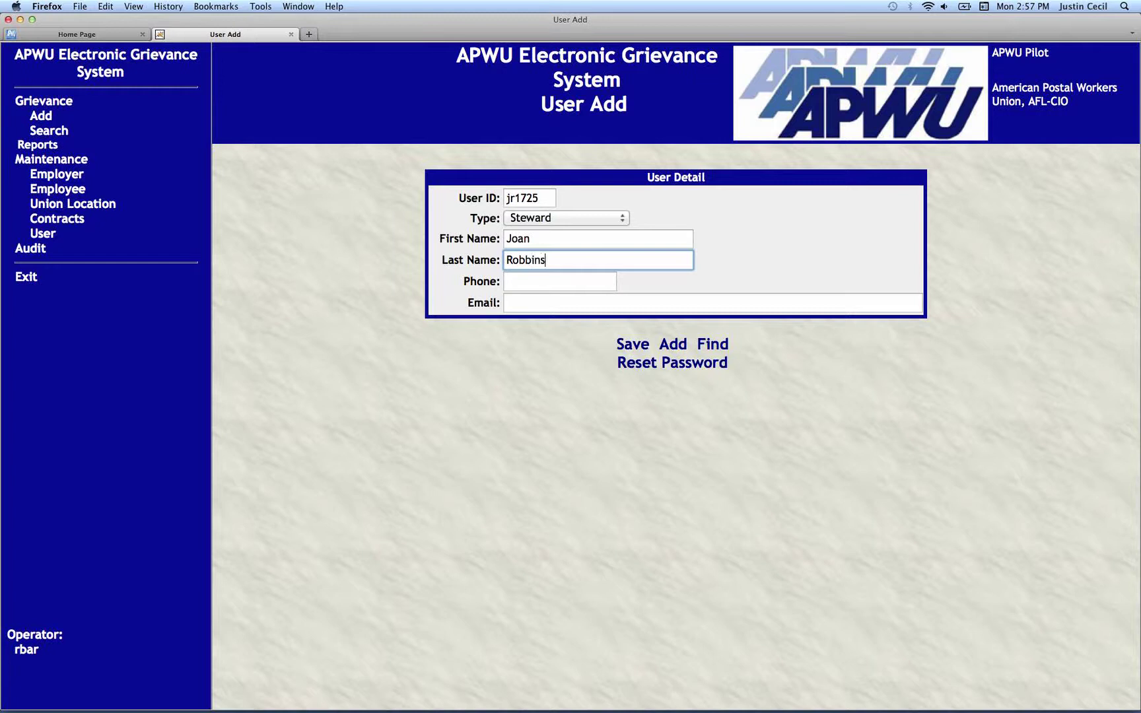
pyautogui.press('Tab')
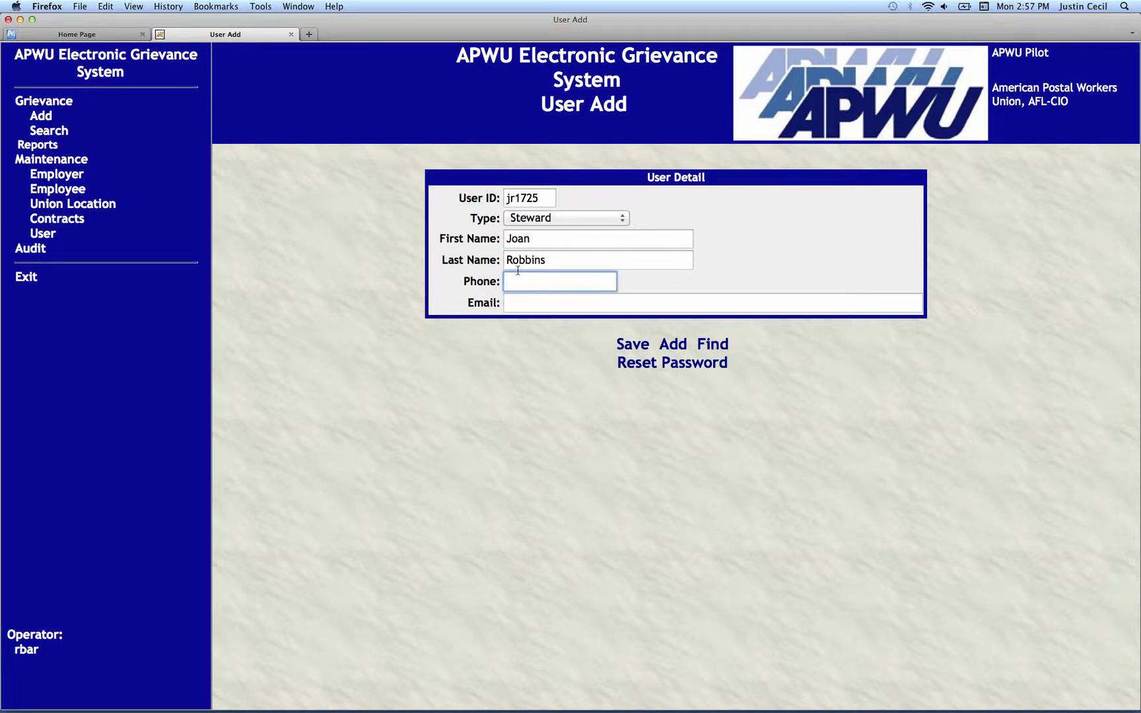
# Save the new Steward user and go back to the User Search page.
pyautogui.click(636, 344)
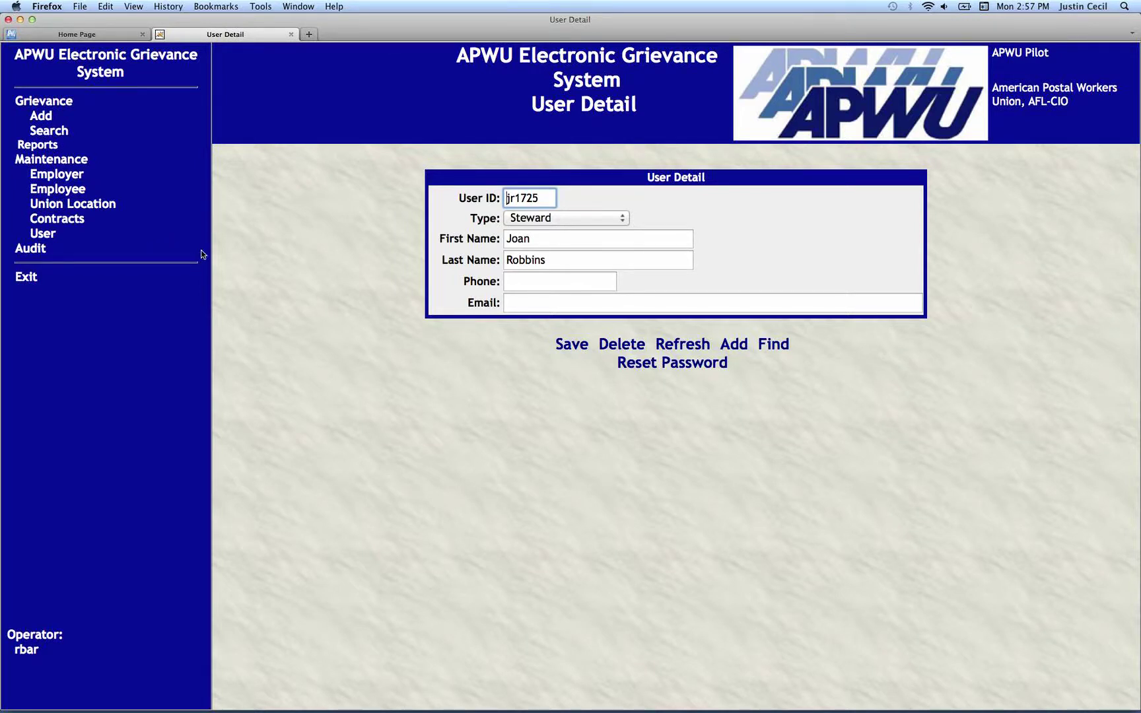
pyautogui.click(43, 234)
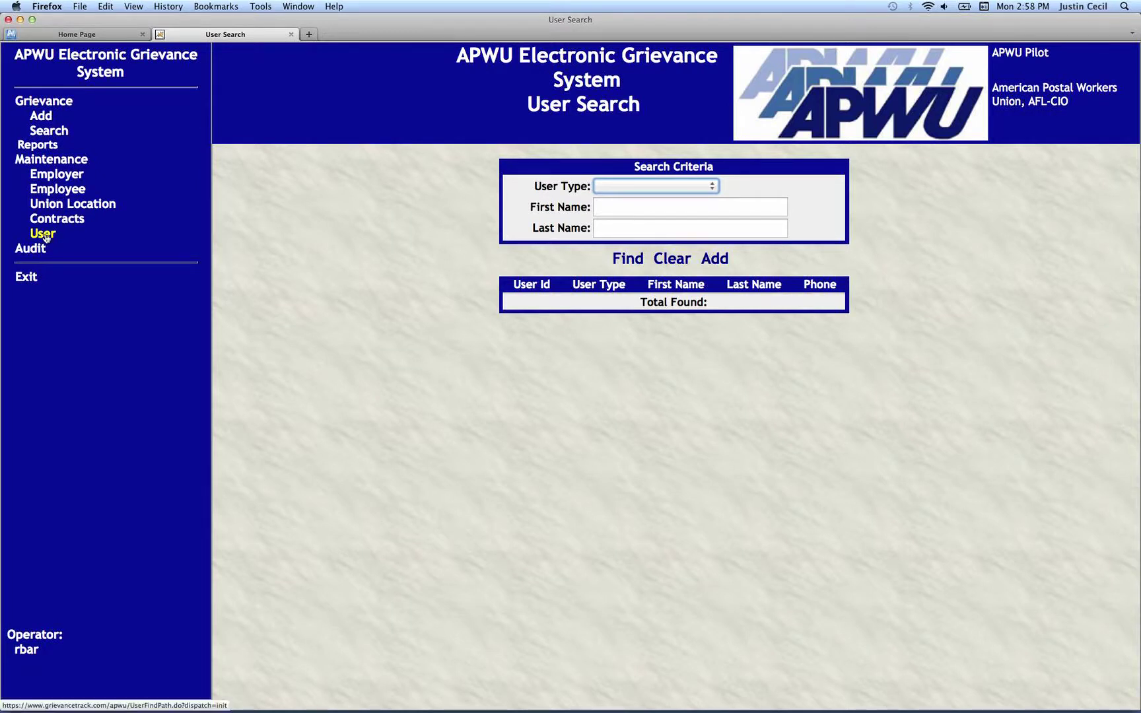
# Search users by the new steward's first name.
pyautogui.click(616, 205)
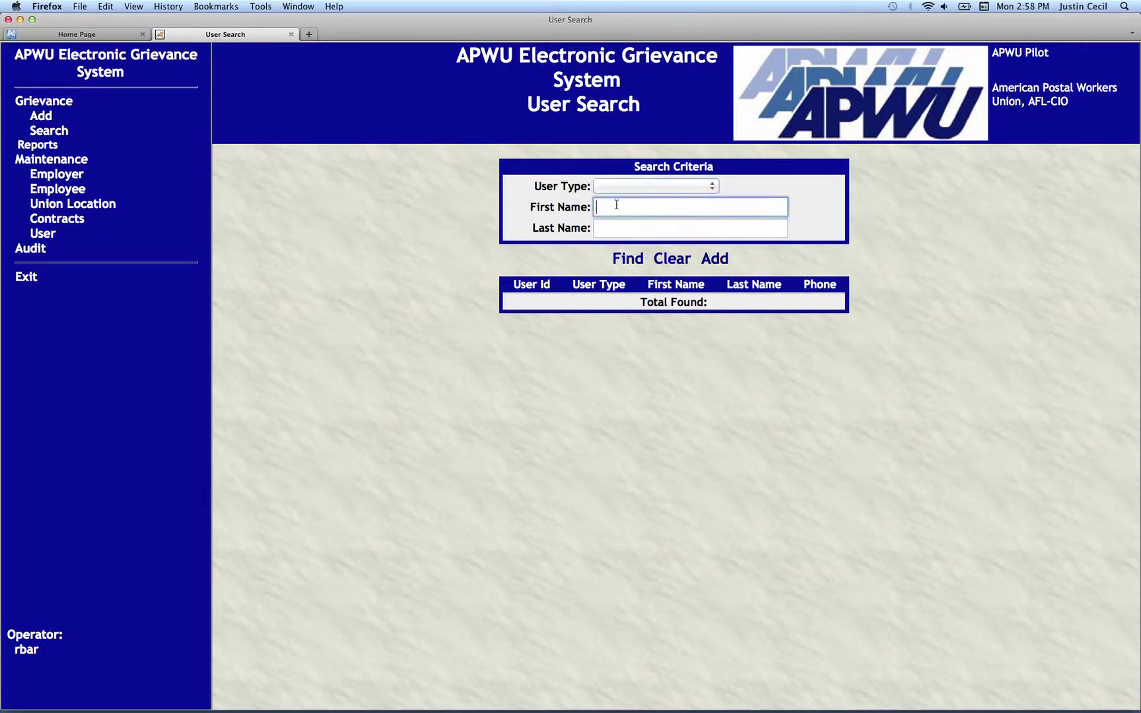
pyautogui.write('Joan')
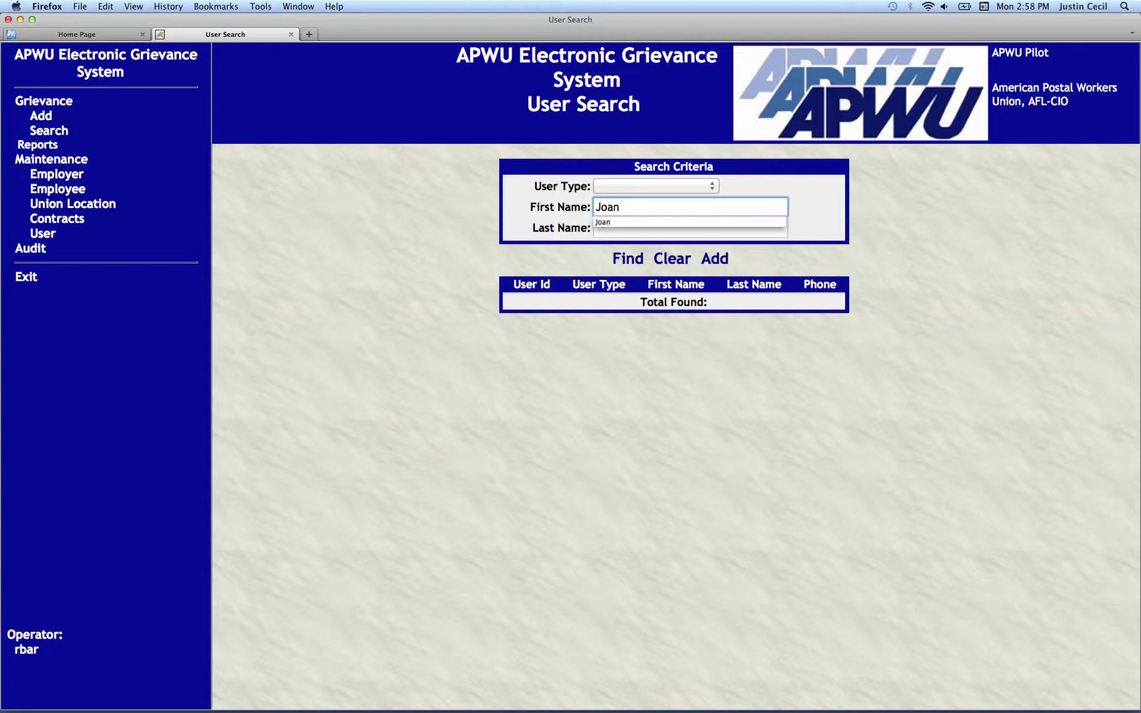
pyautogui.click(628, 262)
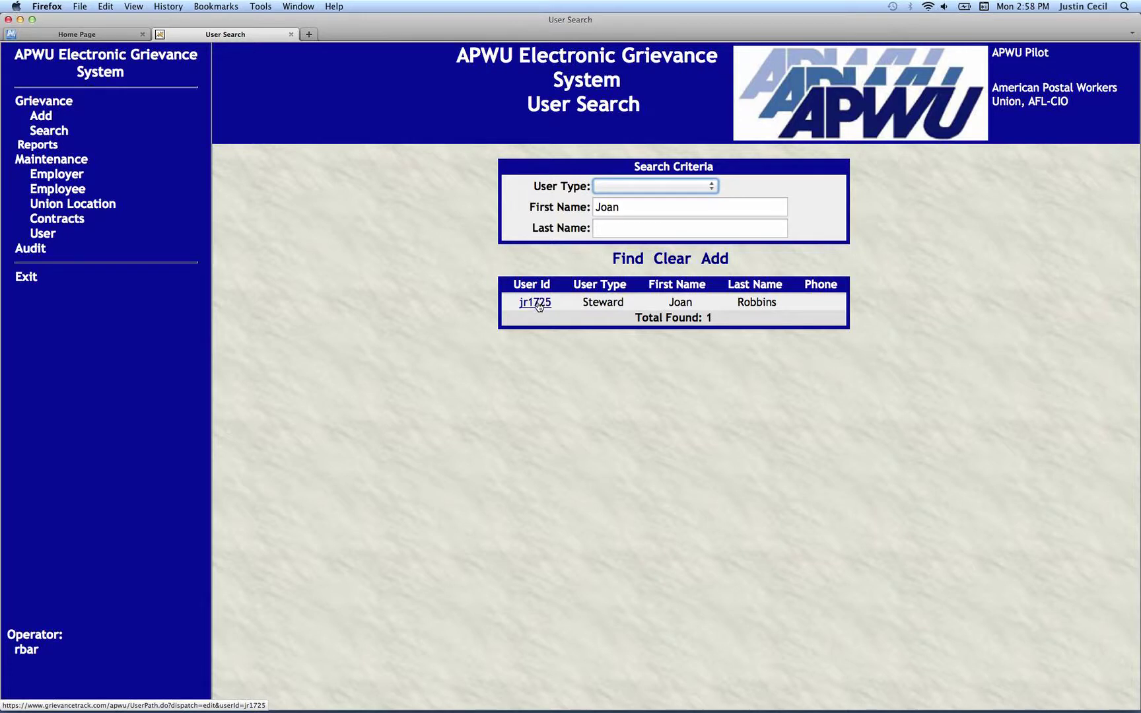
# Open the steward's user record from the results and reset its password.
pyautogui.click(538, 307)
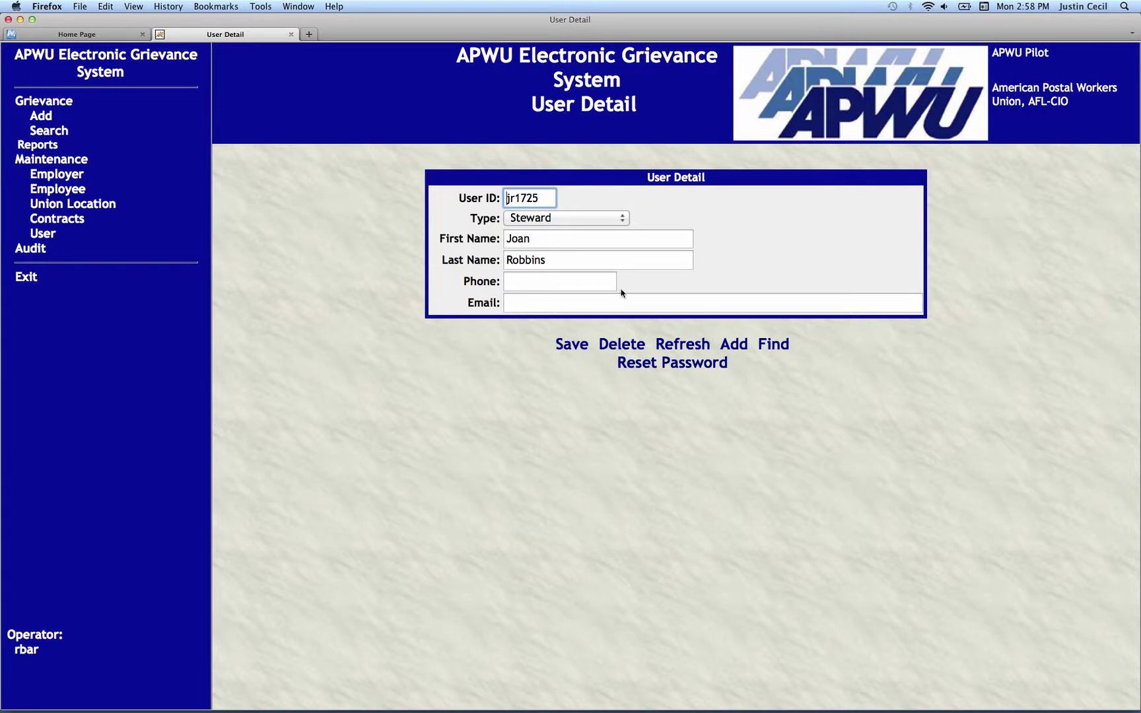
pyautogui.click(657, 364)
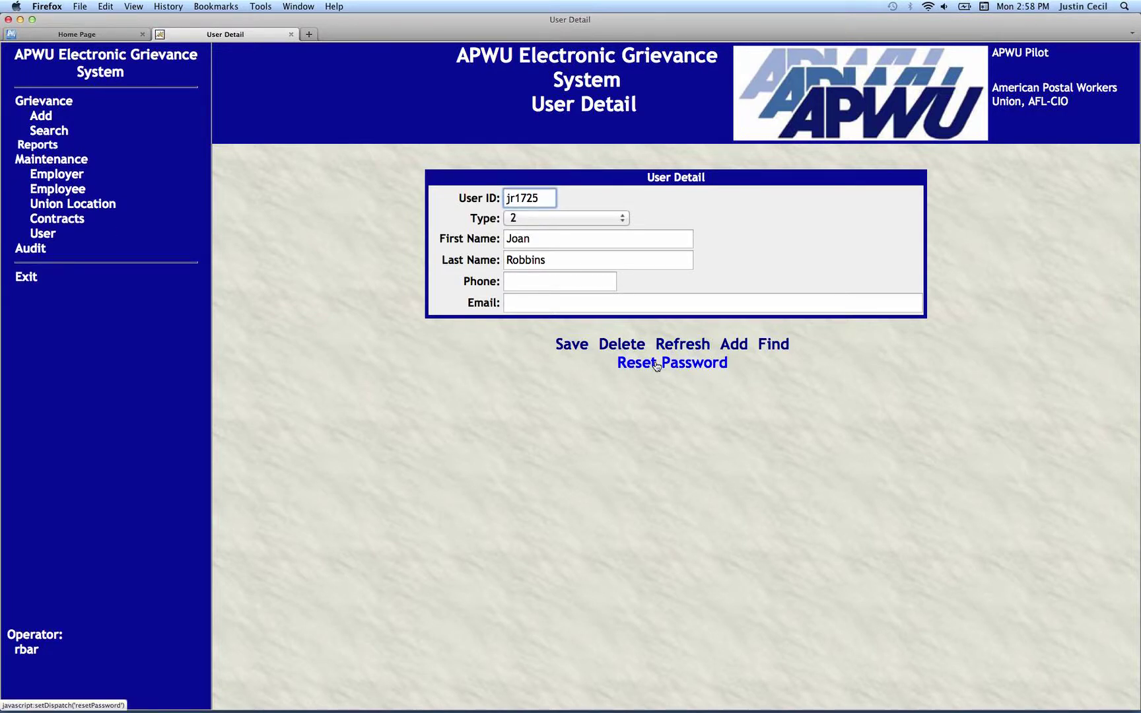